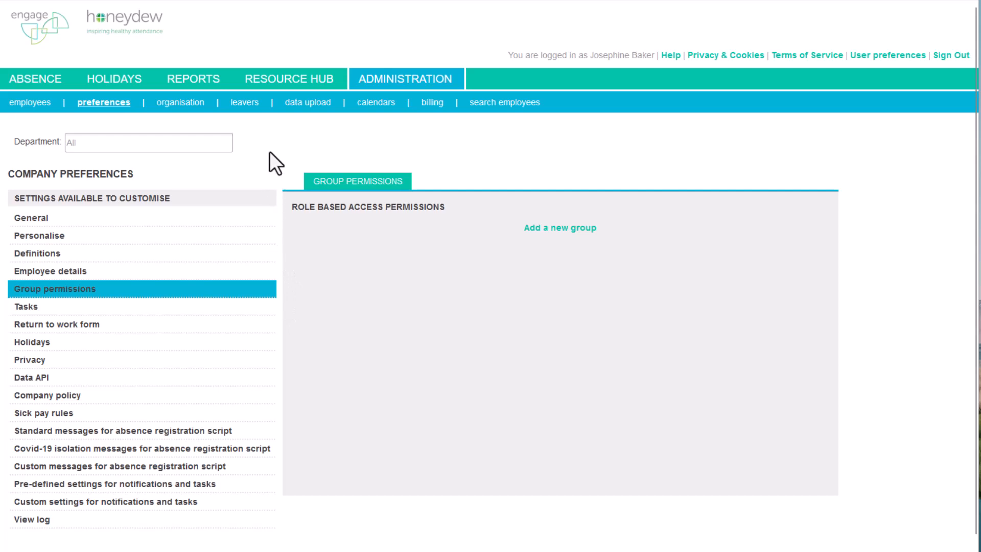
- Examine the first two employee records in the employee list, including the second employee's data access permissions
{"action": "left_click", "coordinate": [26, 105]}
{"action": "left_click", "coordinate": [106, 325]}
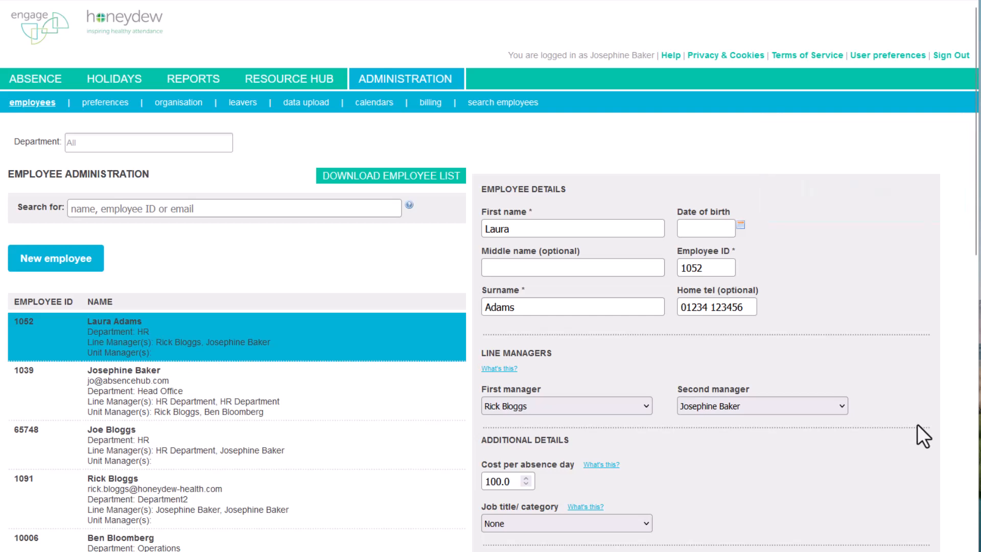
{"action": "left_click", "coordinate": [409, 409]}
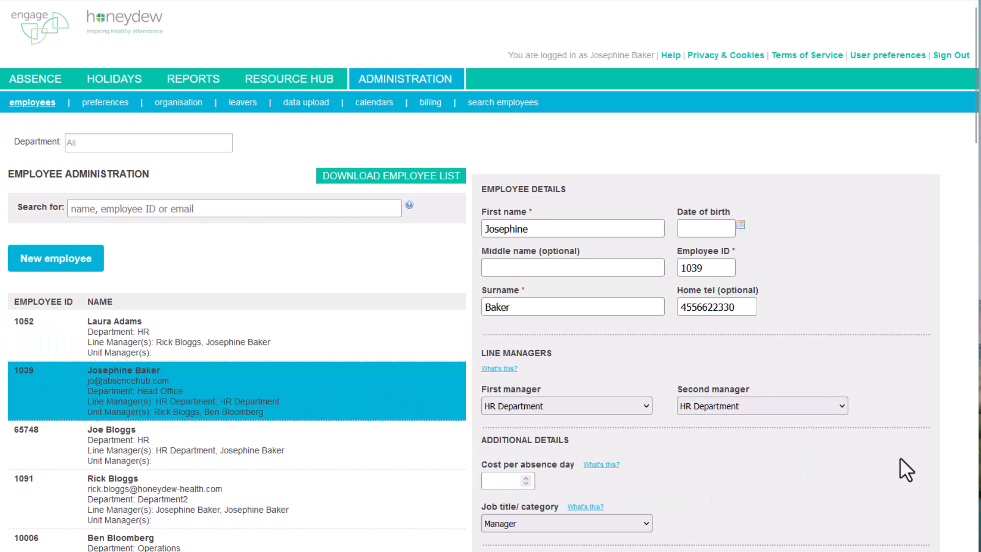
{"action": "scroll", "coordinate": [900, 457], "scroll_direction": "down", "scroll_amount": 20}
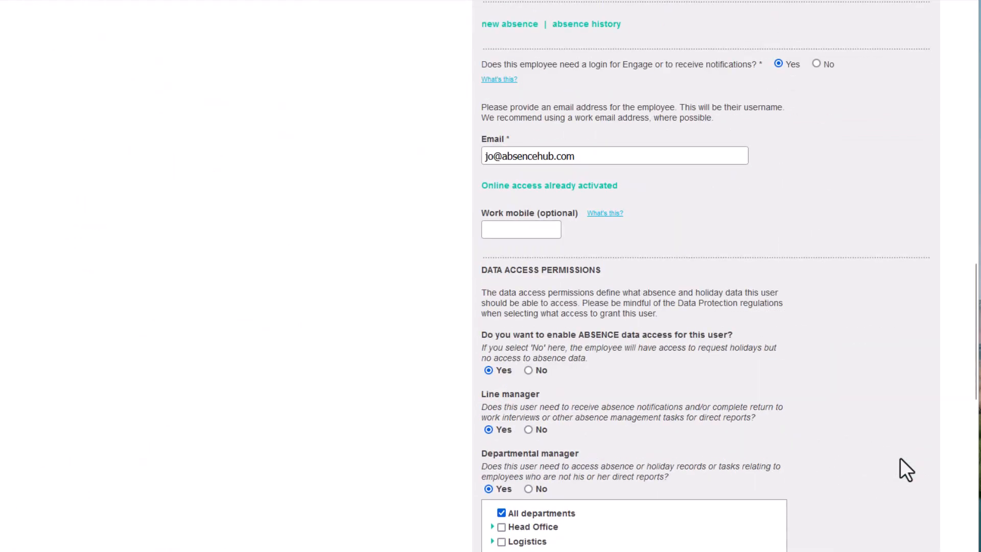
{"action": "scroll", "coordinate": [900, 458], "scroll_direction": "down", "scroll_amount": 3}
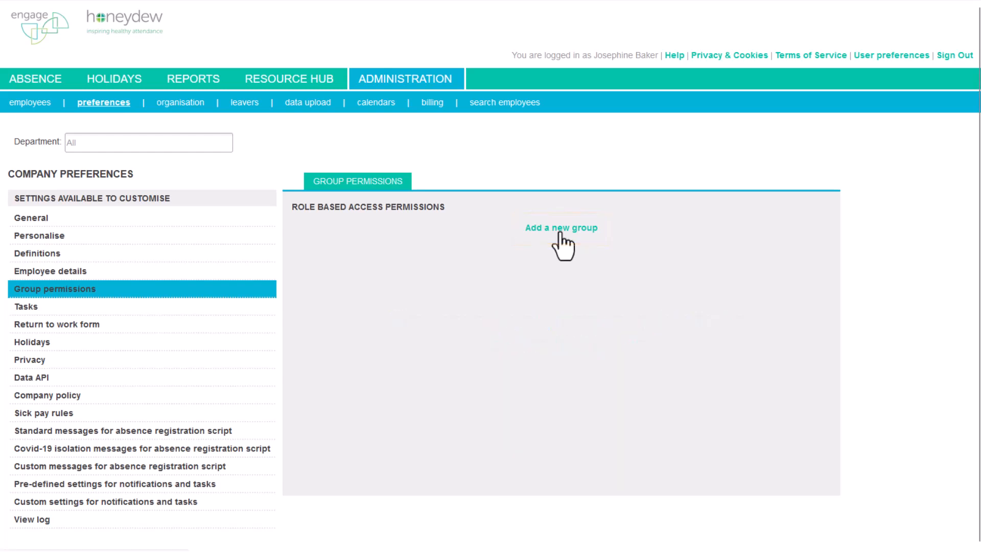
- Add a permission group named "Administrators Regions 1 & 2" covering the Region 1 and Region 2 departments
{"action": "left_click", "coordinate": [560, 231]}
{"action": "left_click", "coordinate": [560, 232]}
{"action": "type", "text": "Administrators Regions 1 & 2"}
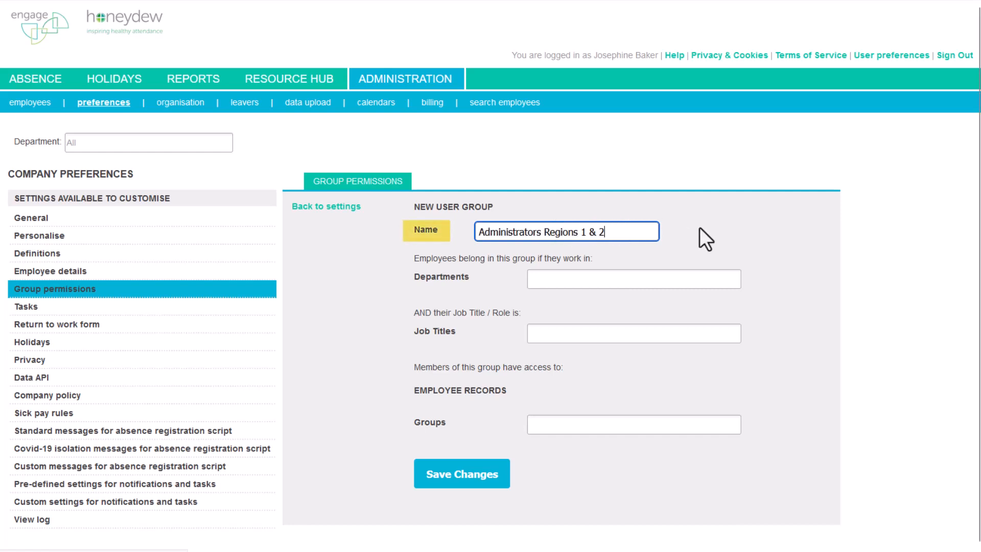
{"action": "left_click", "coordinate": [736, 281]}
{"action": "type", "text": "re"}
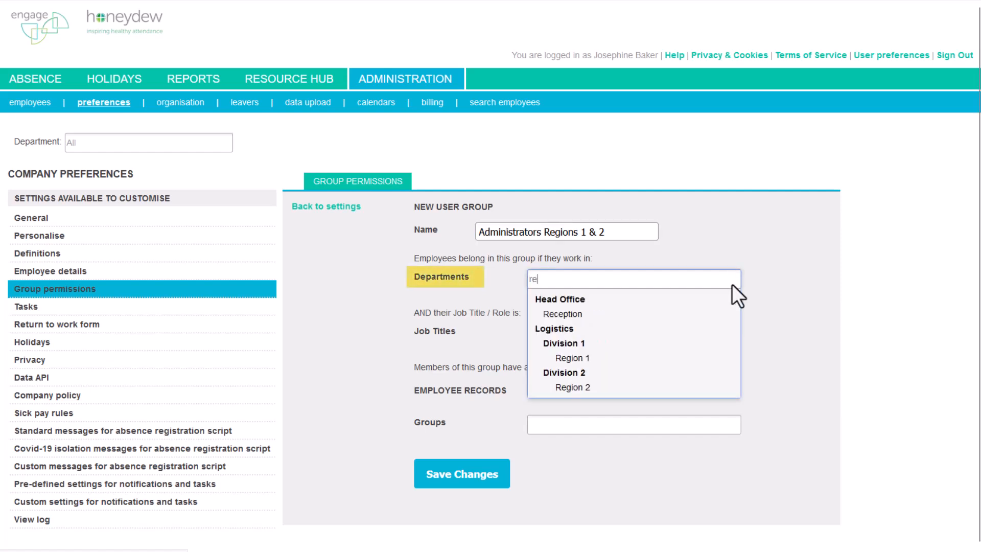
{"action": "left_click", "coordinate": [577, 356]}
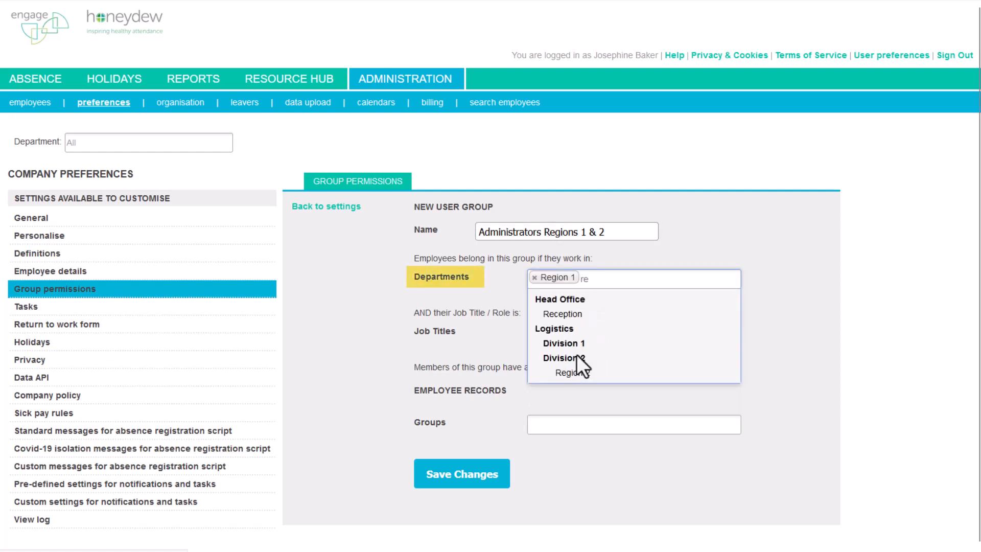
{"action": "left_click", "coordinate": [576, 370]}
- Assign the Administrator and Receptionist job titles to the new group and save it without access to other groups
{"action": "left_click", "coordinate": [688, 336]}
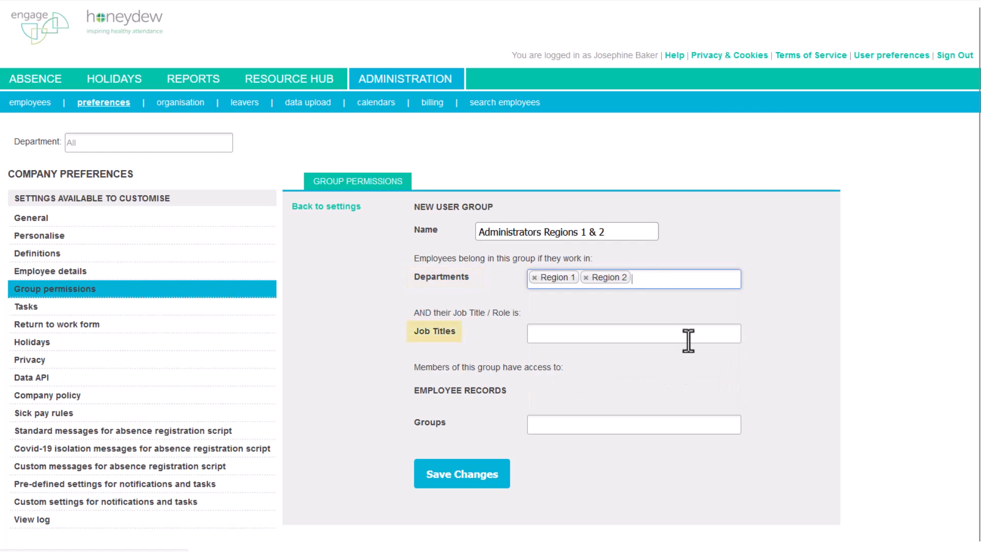
{"action": "type", "text": "ad"}
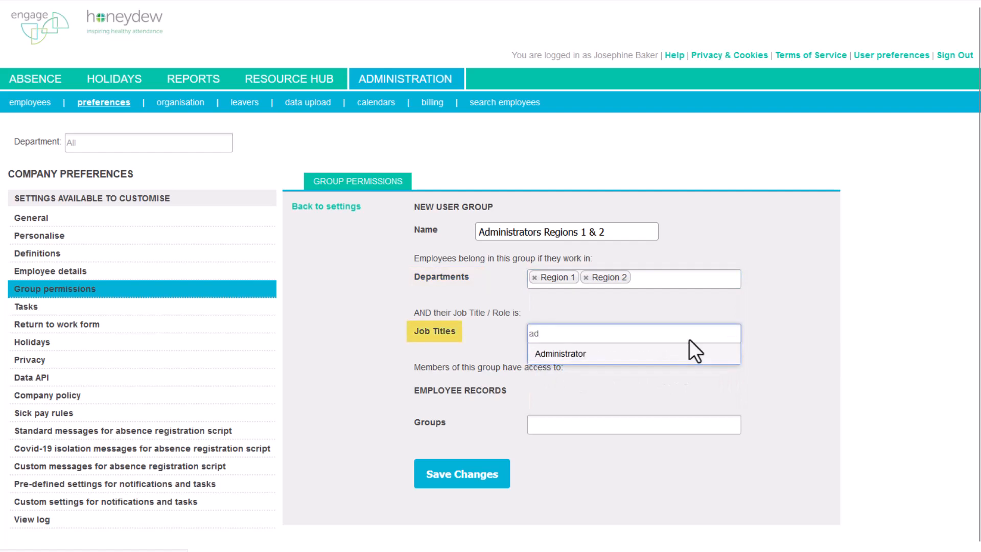
{"action": "left_click", "coordinate": [657, 352]}
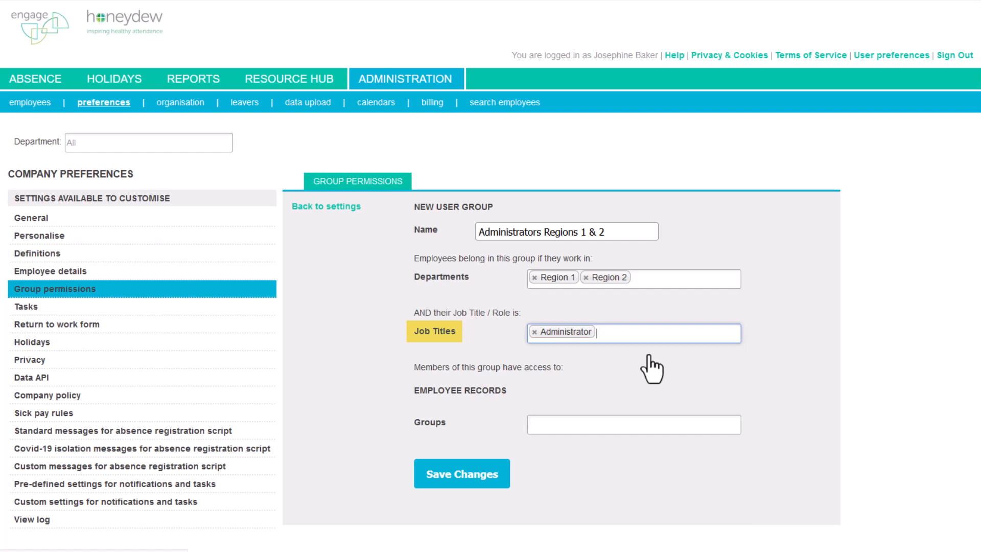
{"action": "type", "text": "rec"}
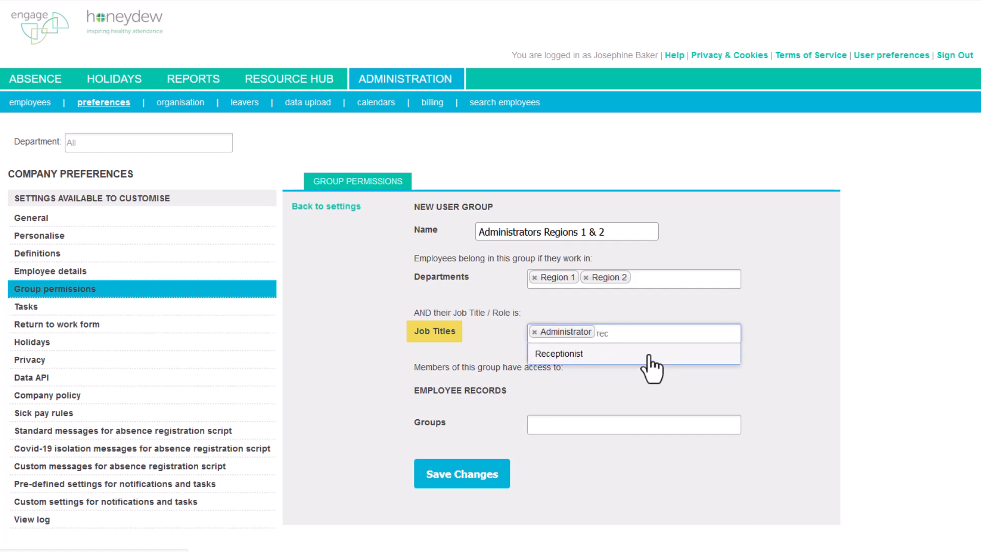
{"action": "left_click", "coordinate": [649, 353]}
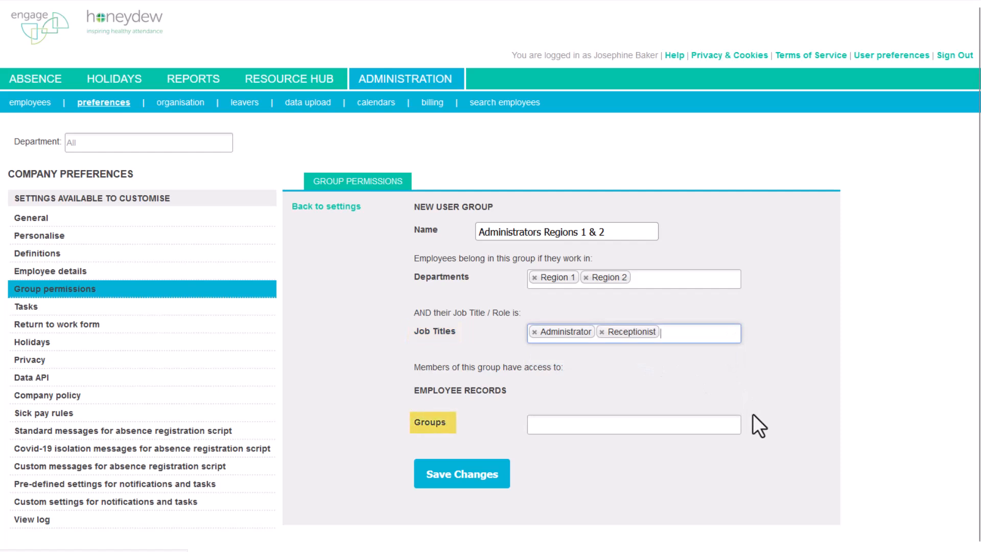
{"action": "left_click", "coordinate": [470, 487]}
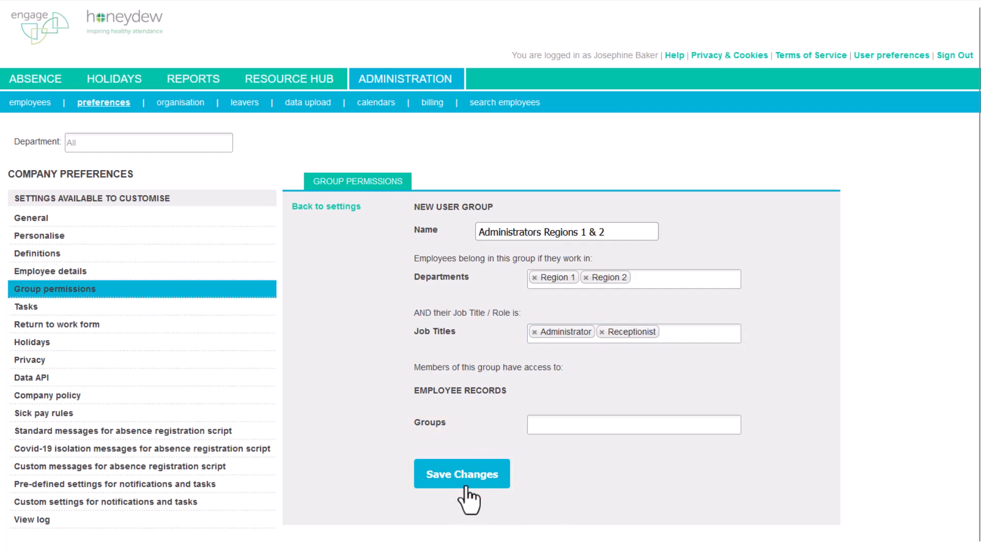
{"action": "left_click", "coordinate": [466, 488]}
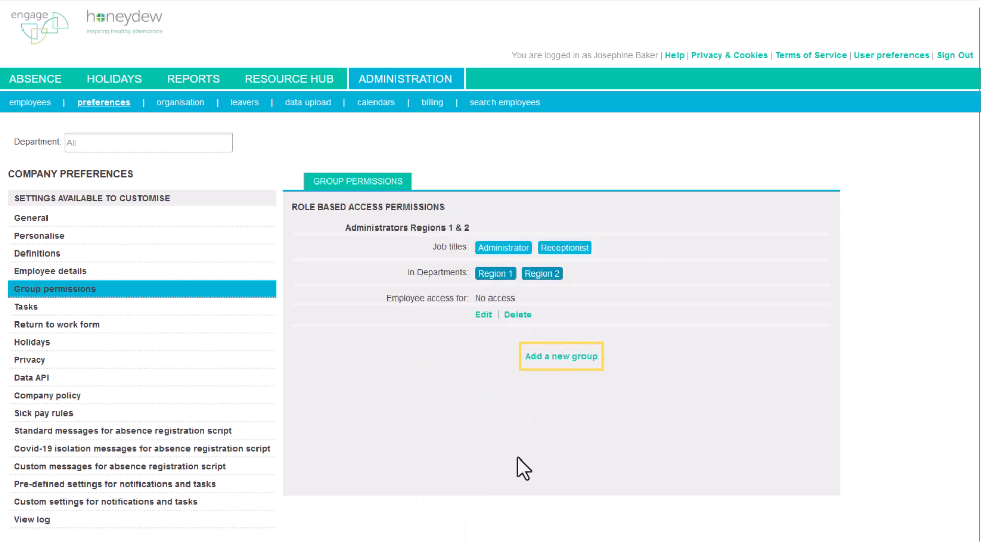
- Add another permission group named "Head Office Admin Managers" covering the Administration department
{"action": "left_click", "coordinate": [553, 363]}
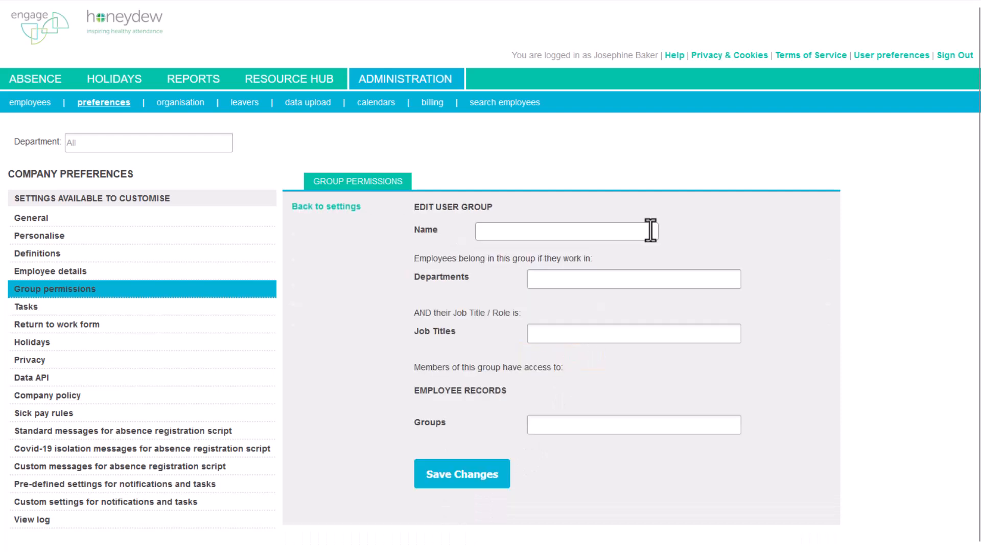
{"action": "left_click", "coordinate": [650, 230]}
{"action": "type", "text": "Head Office Admin Managers"}
{"action": "left_click", "coordinate": [700, 280]}
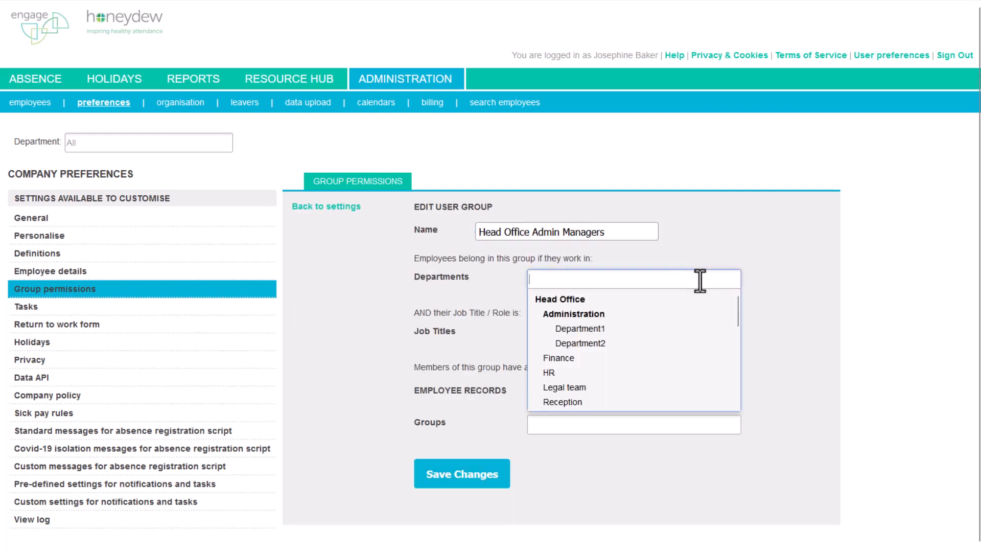
{"action": "left_click", "coordinate": [607, 315]}
- Give the Head Office group the Manager job title and access to Administrators Regions 1 & 2 records, and save it
{"action": "left_click", "coordinate": [613, 335]}
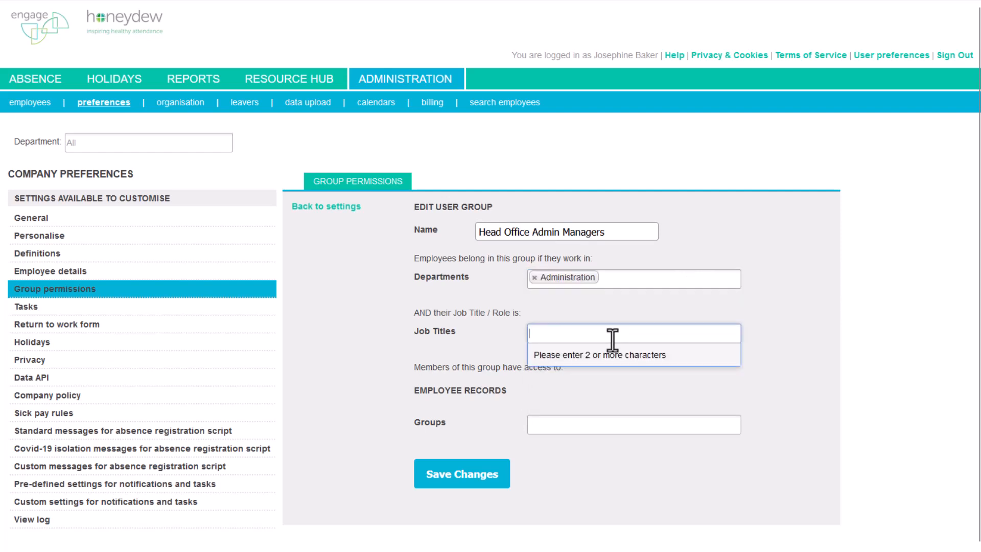
{"action": "type", "text": "man"}
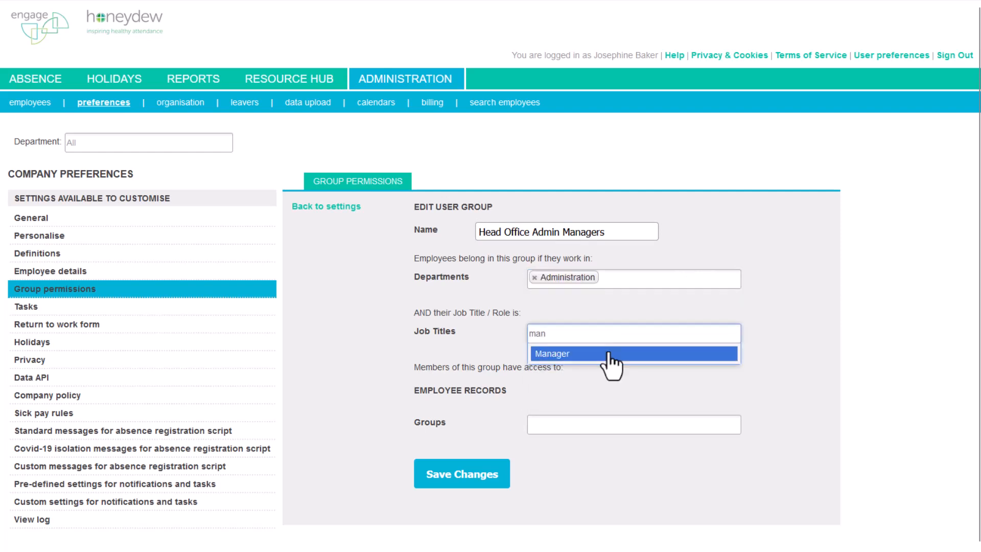
{"action": "left_click", "coordinate": [609, 354]}
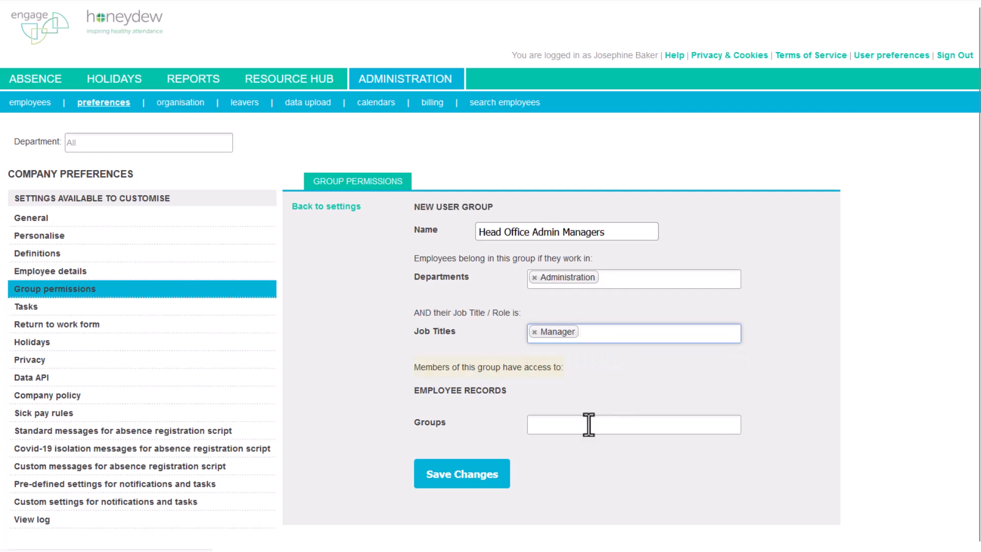
{"action": "left_click", "coordinate": [590, 424]}
{"action": "left_click", "coordinate": [593, 446]}
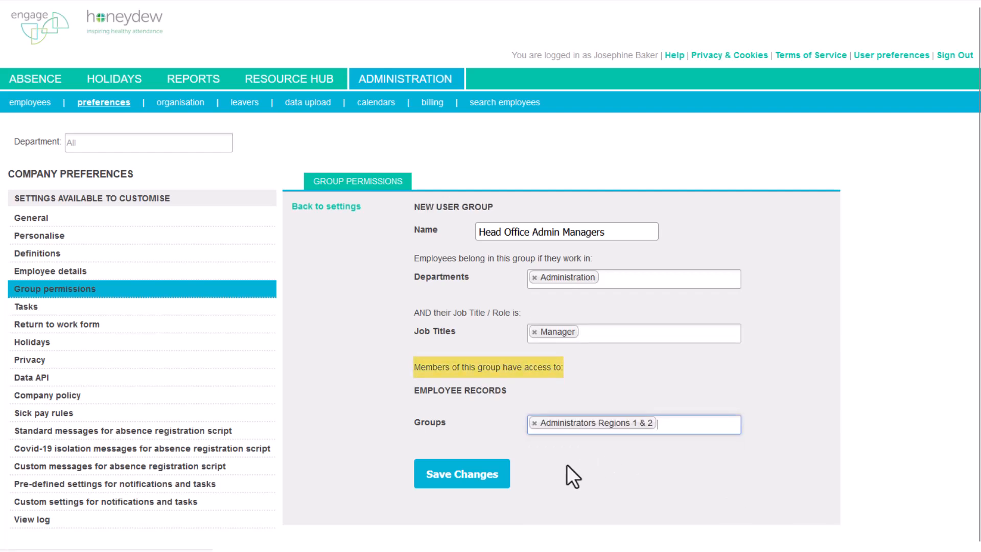
{"action": "left_click", "coordinate": [460, 483]}
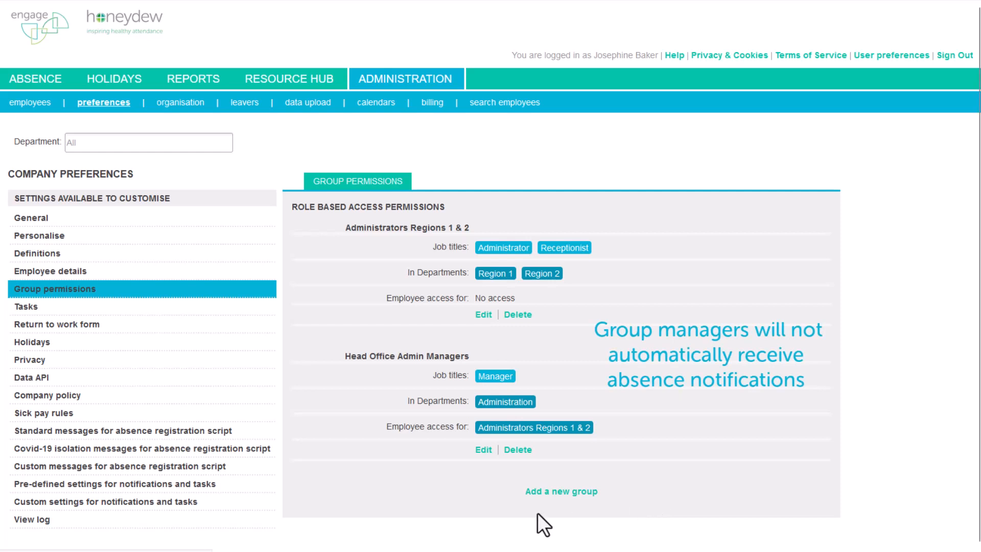
- Create a custom absence trigger named "New Absence" that fires when an absence is registered, without a time restriction
{"action": "left_click", "coordinate": [266, 507]}
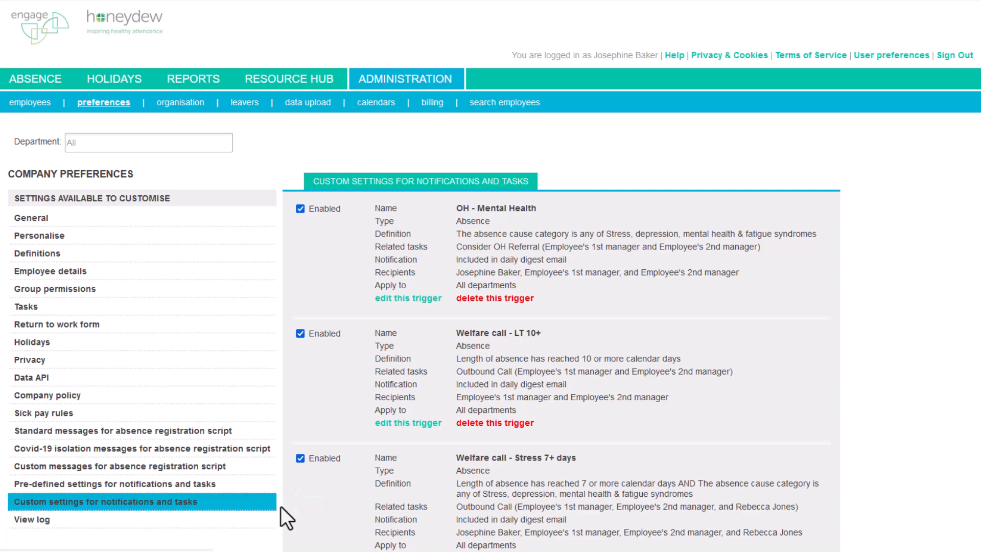
{"action": "scroll", "coordinate": [281, 506], "scroll_direction": "down", "scroll_amount": 20}
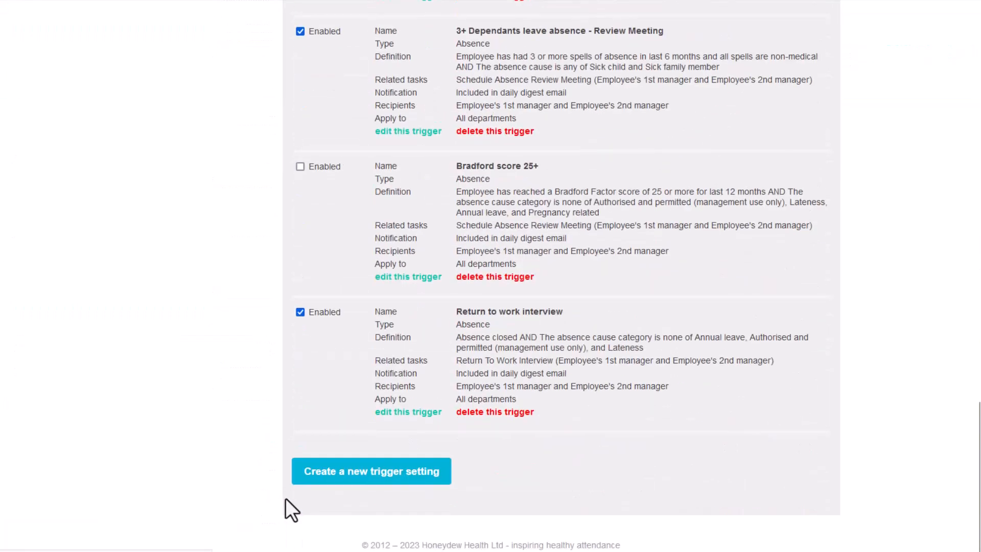
{"action": "left_click", "coordinate": [370, 481]}
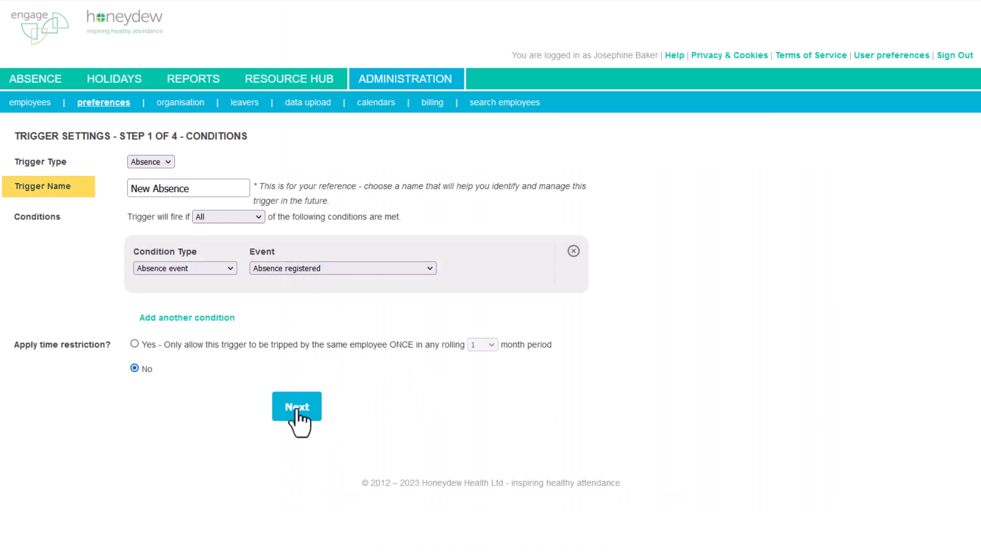
{"action": "left_click", "coordinate": [297, 411]}
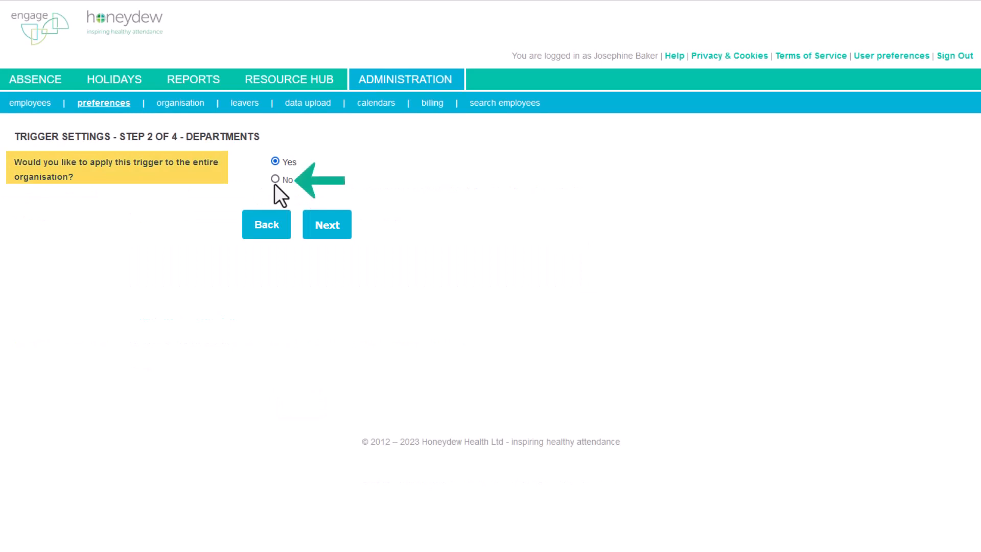
- Apply the trigger to user groups instead of the entire organisation, and proceed without creating a task
{"action": "left_click", "coordinate": [275, 180]}
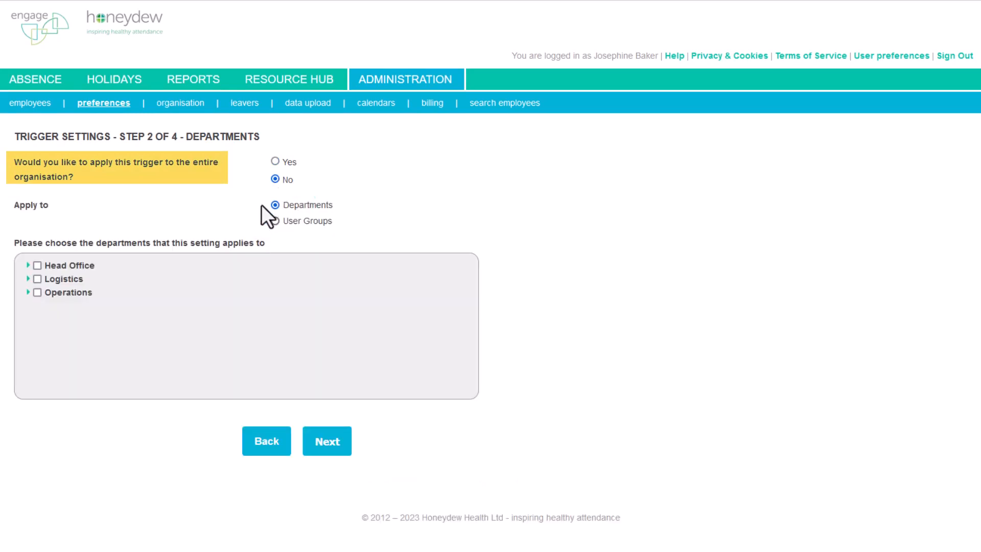
{"action": "left_click", "coordinate": [275, 220]}
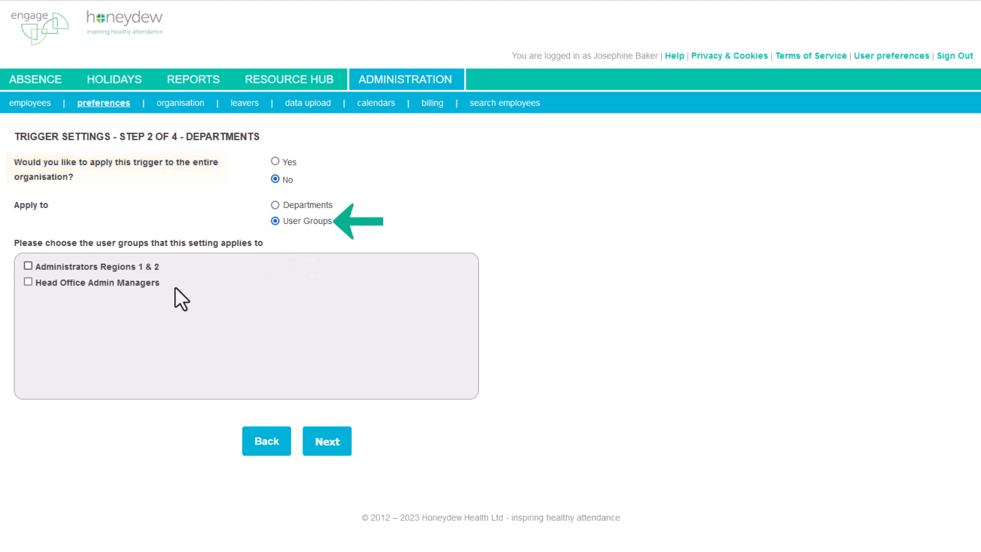
{"action": "left_click", "coordinate": [327, 443]}
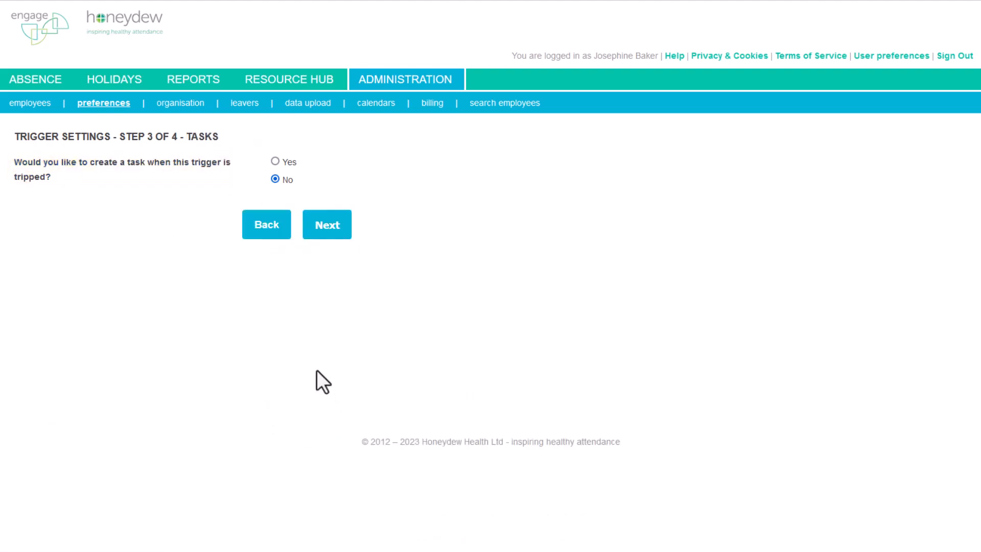
{"action": "left_click", "coordinate": [321, 216]}
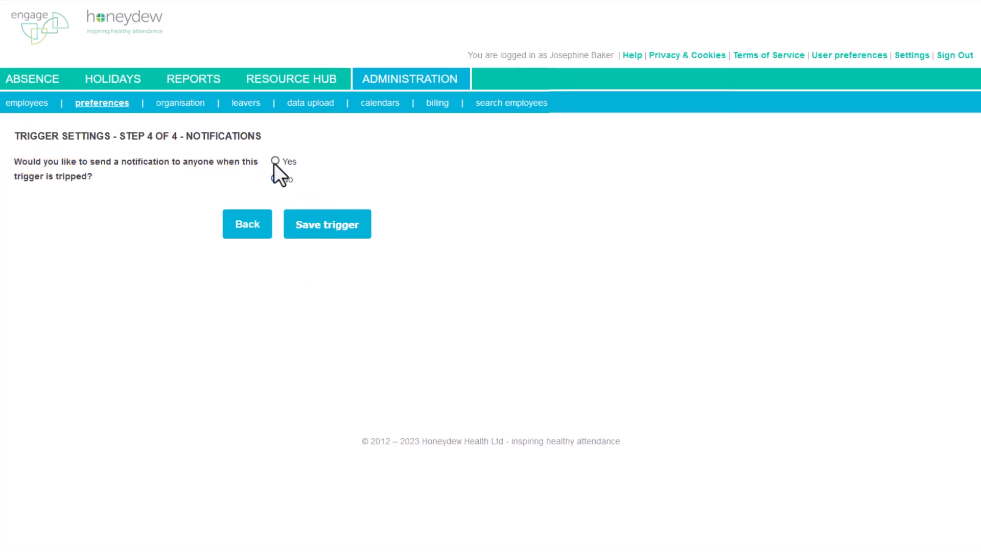
- Enable notifications for the trigger and send them to the specific group Head Office Admin Managers
{"action": "left_click", "coordinate": [275, 160]}
{"action": "left_click", "coordinate": [176, 319]}
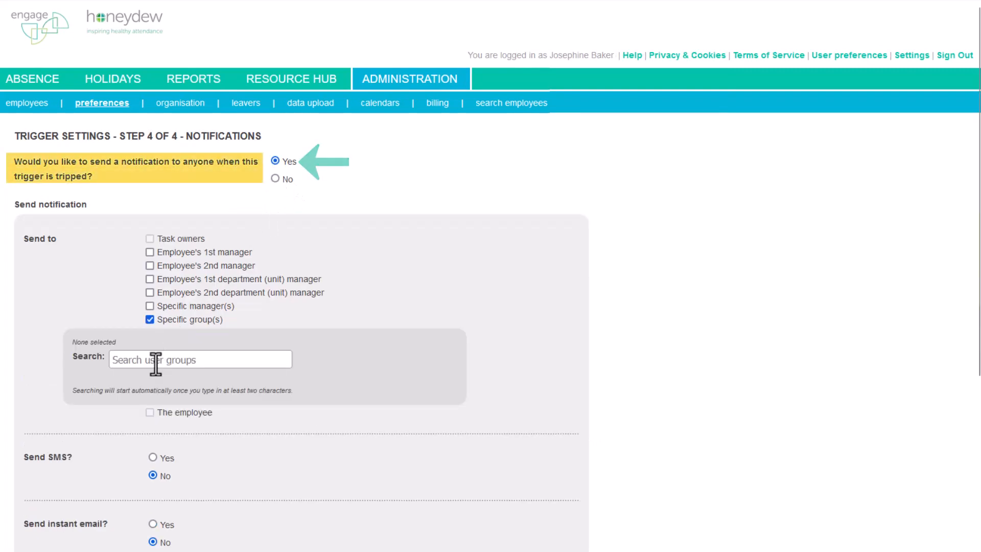
{"action": "left_click", "coordinate": [156, 360]}
{"action": "type", "text": "hea"}
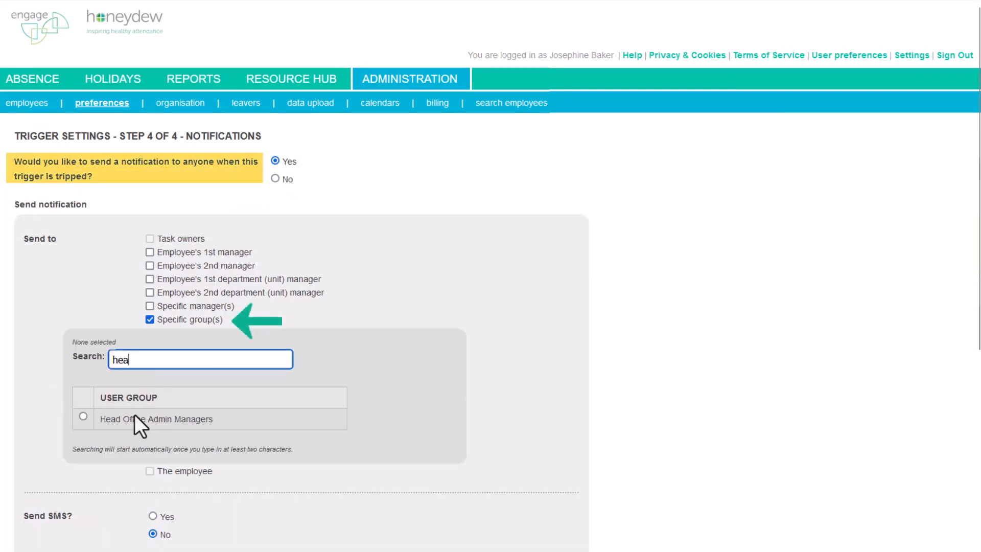
{"action": "left_click", "coordinate": [82, 415]}
{"action": "scroll", "coordinate": [437, 411], "scroll_direction": "down", "scroll_amount": 3}
{"action": "scroll", "coordinate": [437, 409], "scroll_direction": "down", "scroll_amount": 4}
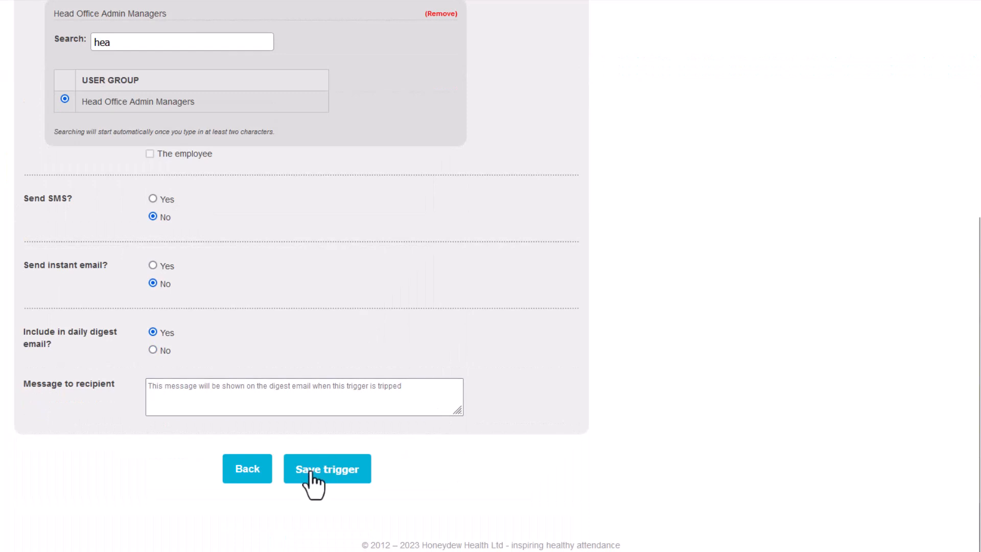